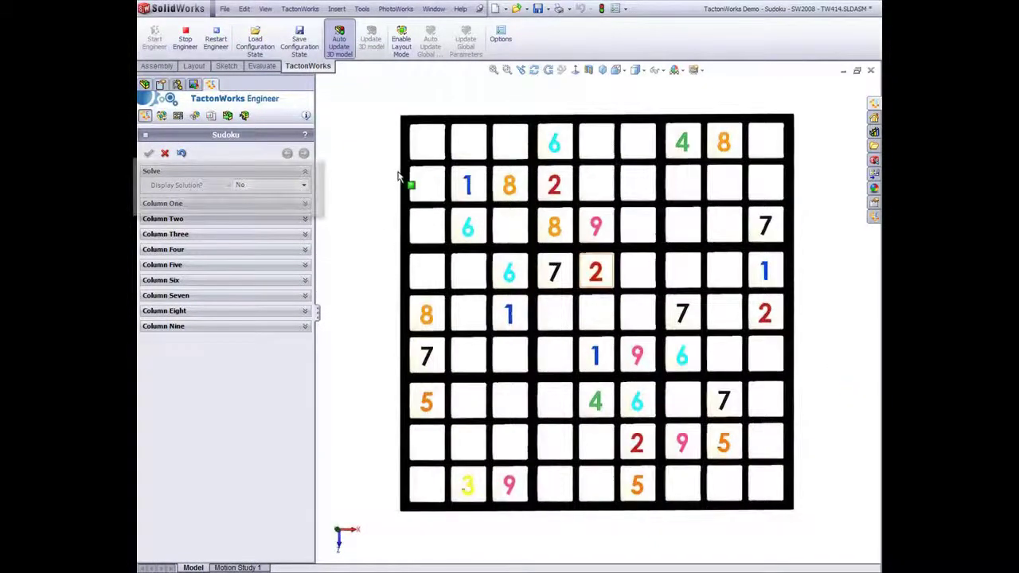
# Set Display Solution? to Yes so the Sudoku grid shows every solved cell
pyautogui.click(303, 185)
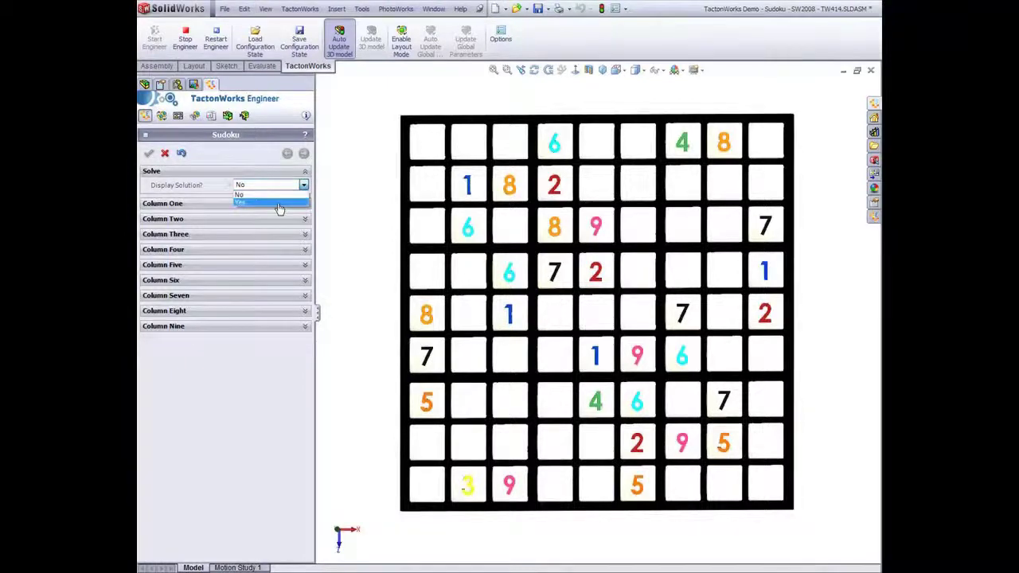
pyautogui.click(274, 203)
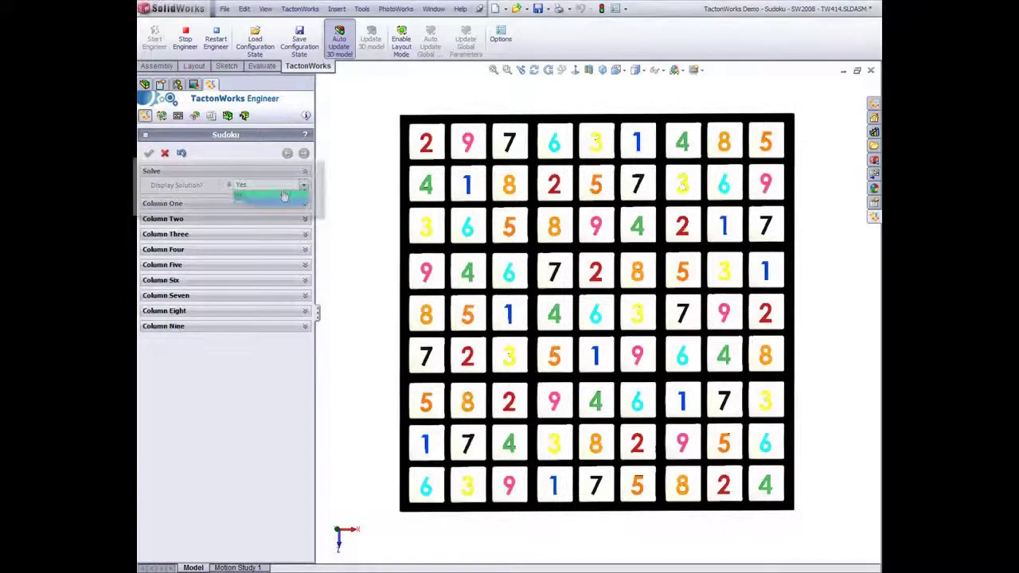
# Hide the solution and enter clues: 4 top-left, 7 at column two row five, 4 at column three row nine
pyautogui.click(284, 196)
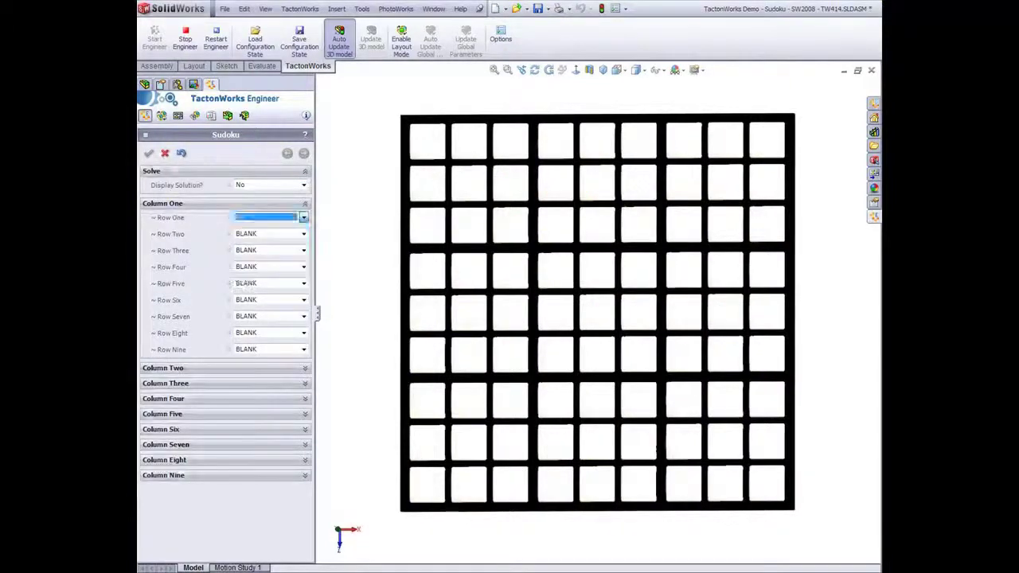
pyautogui.click(199, 368)
pyautogui.click(262, 446)
pyautogui.click(254, 514)
pyautogui.scroll(-3, 273, 465)
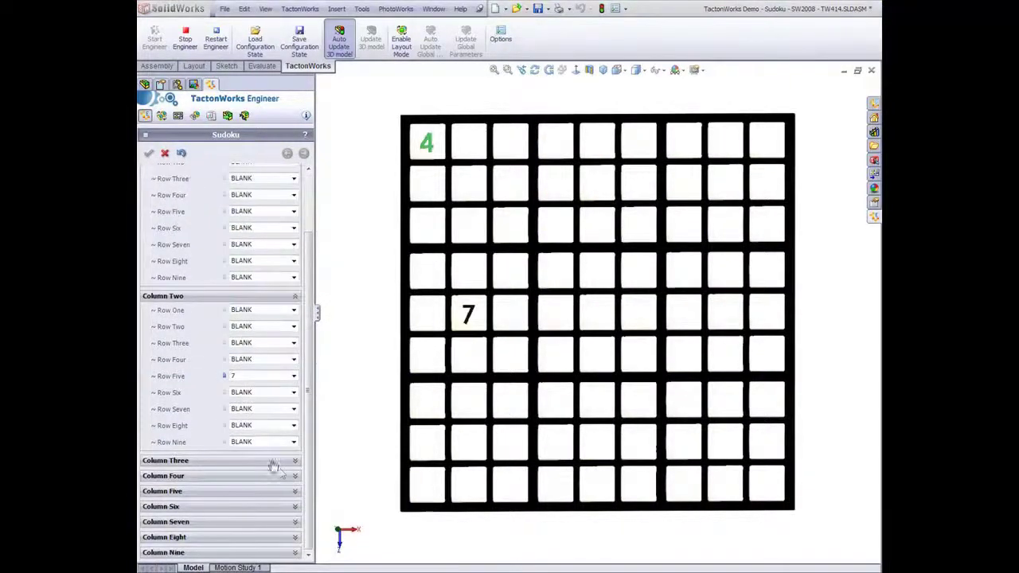
pyautogui.click(273, 460)
pyautogui.click(294, 457)
pyautogui.click(262, 487)
# Enter clues 6 at column four row two, 3 at column five row four, 7 at column six row seven
pyautogui.click(239, 473)
pyautogui.click(294, 363)
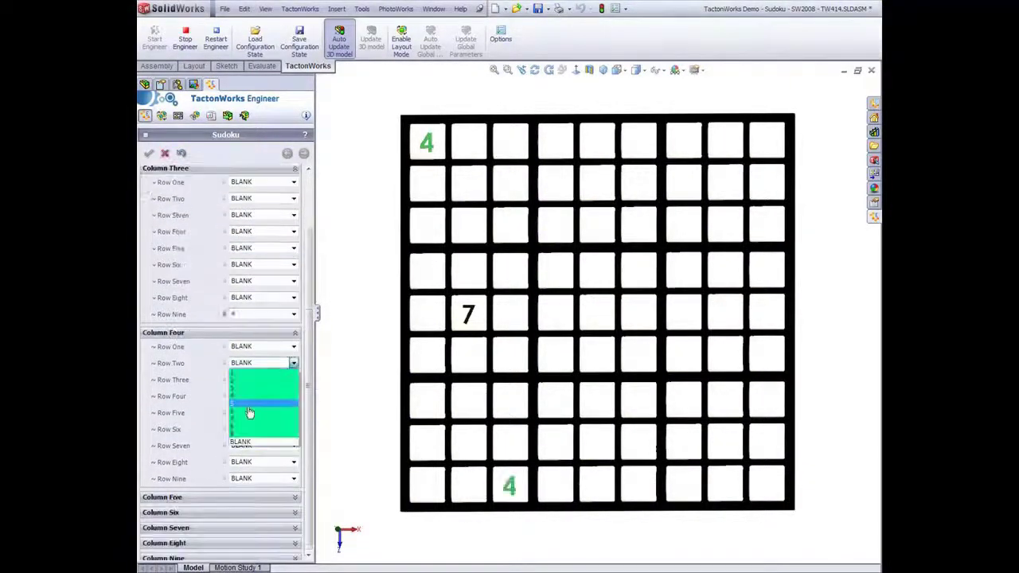
pyautogui.click(250, 412)
pyautogui.click(163, 496)
pyautogui.scroll(-3, 238, 478)
pyautogui.click(293, 456)
pyautogui.click(239, 485)
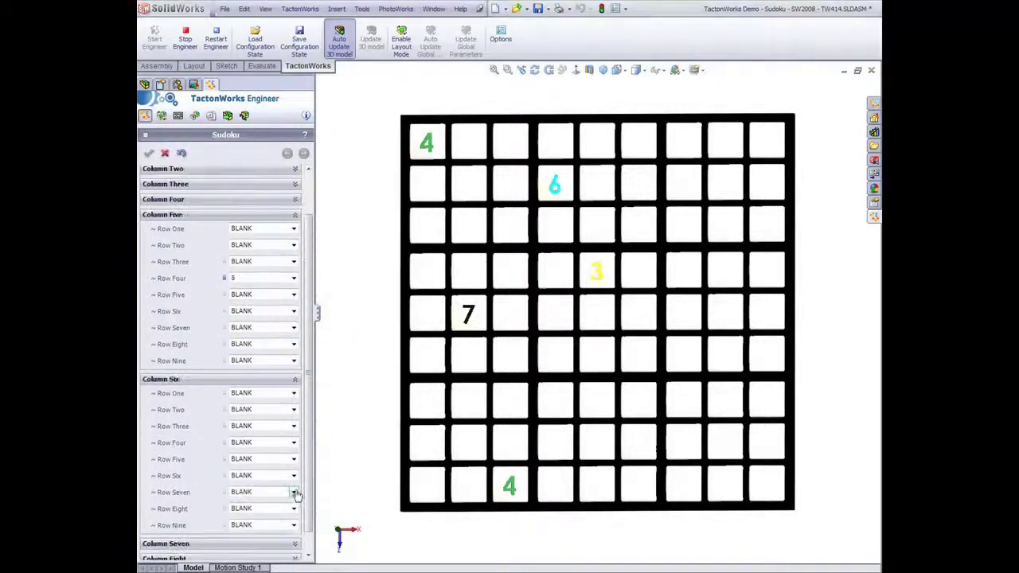
pyautogui.click(294, 493)
pyautogui.click(255, 553)
# Enter clues 6 at column seven row three, 7 at column eight row six, 9 at column nine row seven
pyautogui.click(238, 543)
pyautogui.click(294, 416)
pyautogui.click(263, 463)
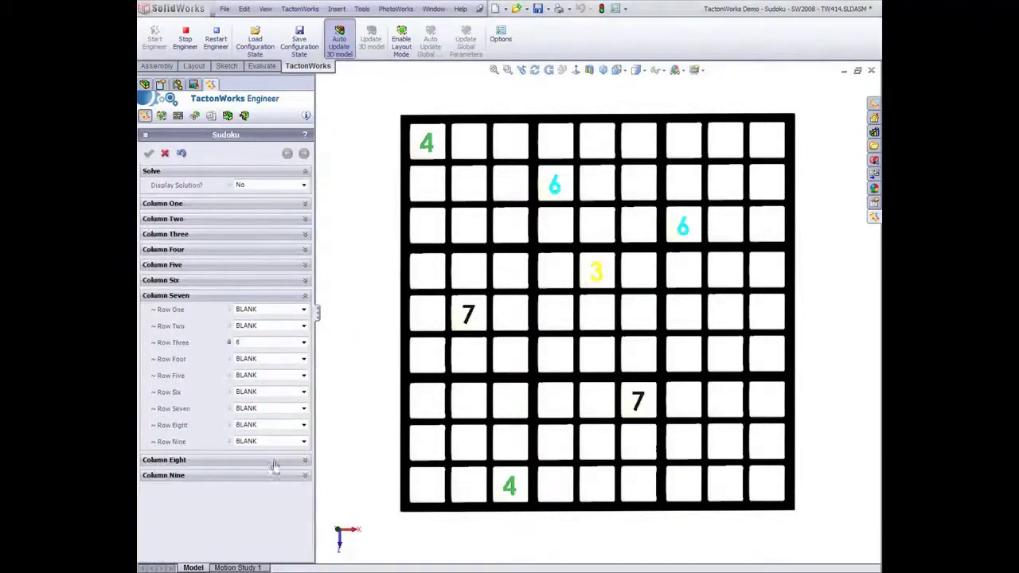
pyautogui.click(273, 462)
pyautogui.click(293, 483)
pyautogui.click(254, 525)
pyautogui.click(238, 549)
pyautogui.click(294, 516)
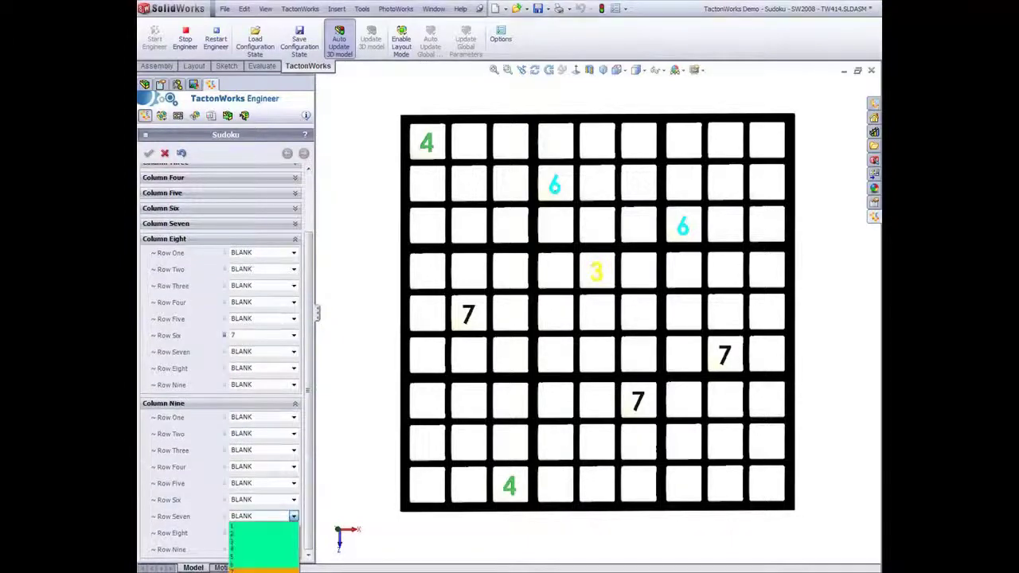
pyautogui.click(263, 567)
# Set Display Solution? back to Yes to show the solved grid
pyautogui.scroll(10, 223, 358)
pyautogui.click(293, 185)
pyautogui.click(255, 197)
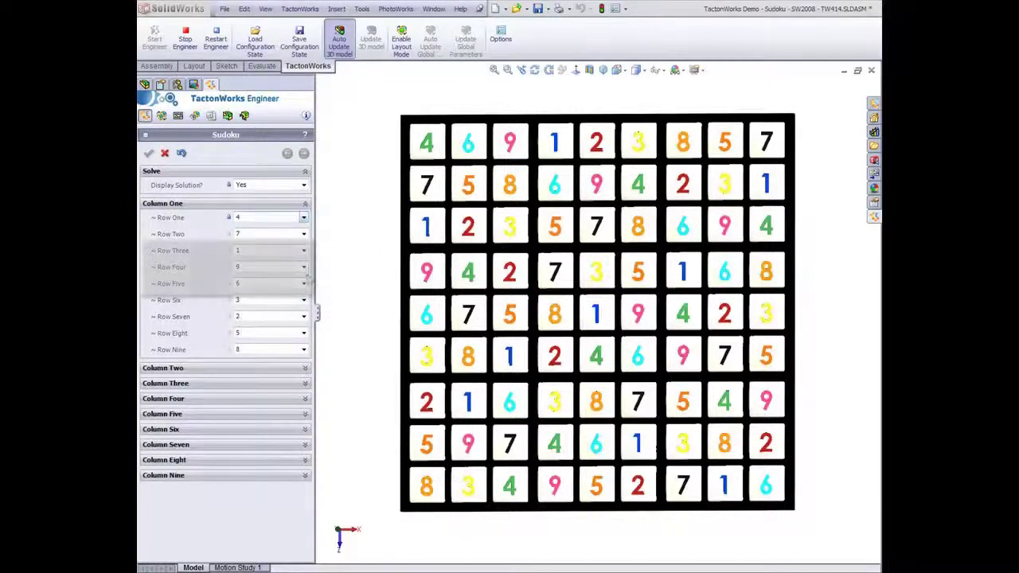
# Choose a different digit for Column One Row Four so the solver recalculates that column
pyautogui.click(304, 269)
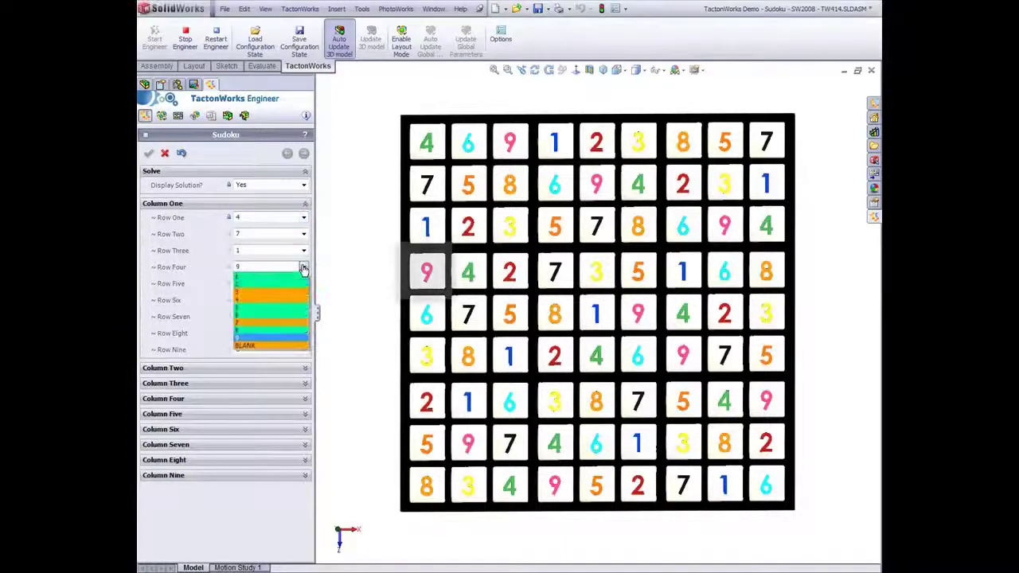
pyautogui.click(244, 317)
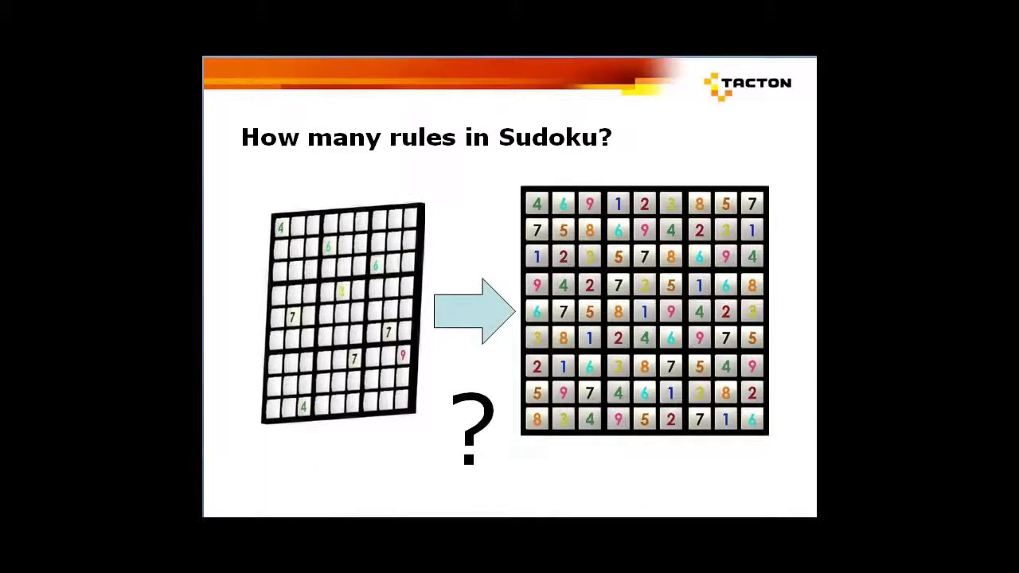
# Advance to the annotated 'How many rules in Sudoku?' slide
pyautogui.press('Right')
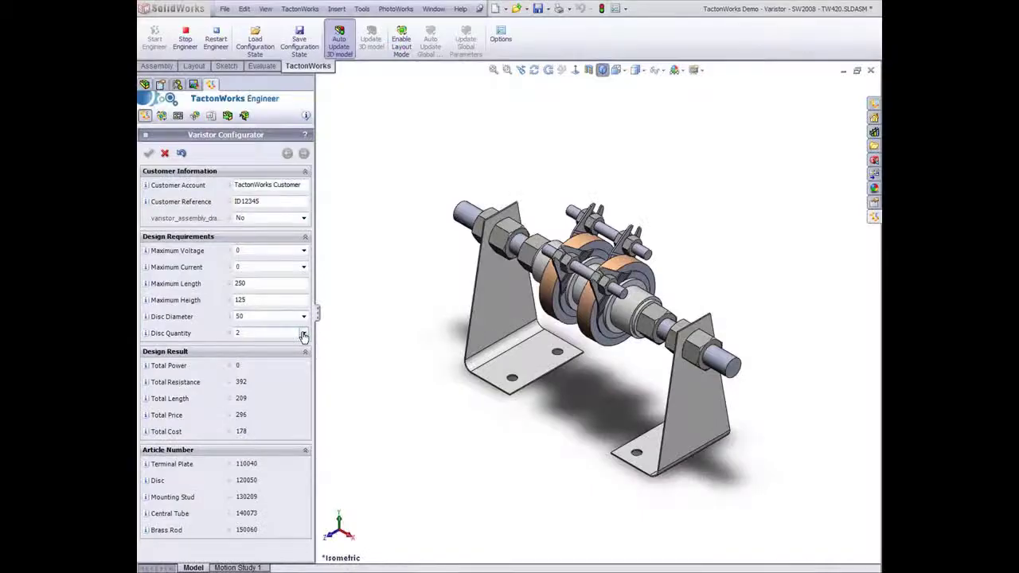
# Set the varistor to 16 discs of diameter 75 and show its list of drawings
pyautogui.click(303, 333)
pyautogui.click(275, 446)
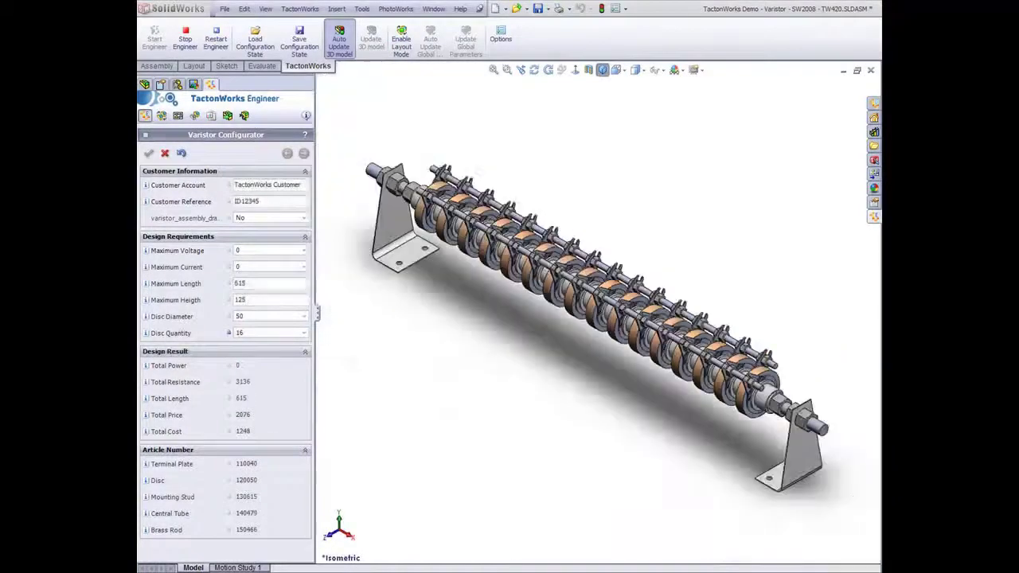
pyautogui.click(304, 316)
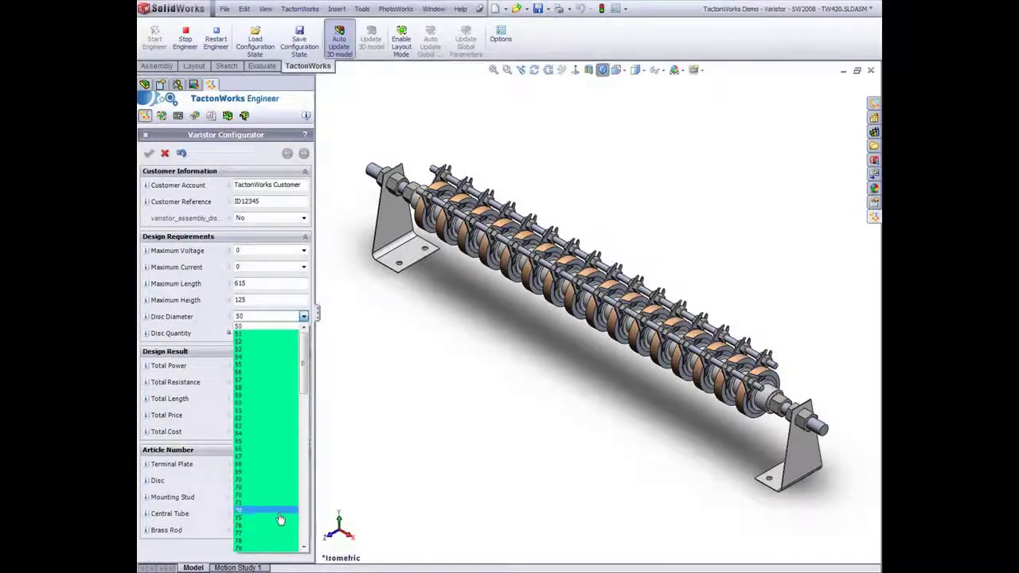
pyautogui.click(280, 514)
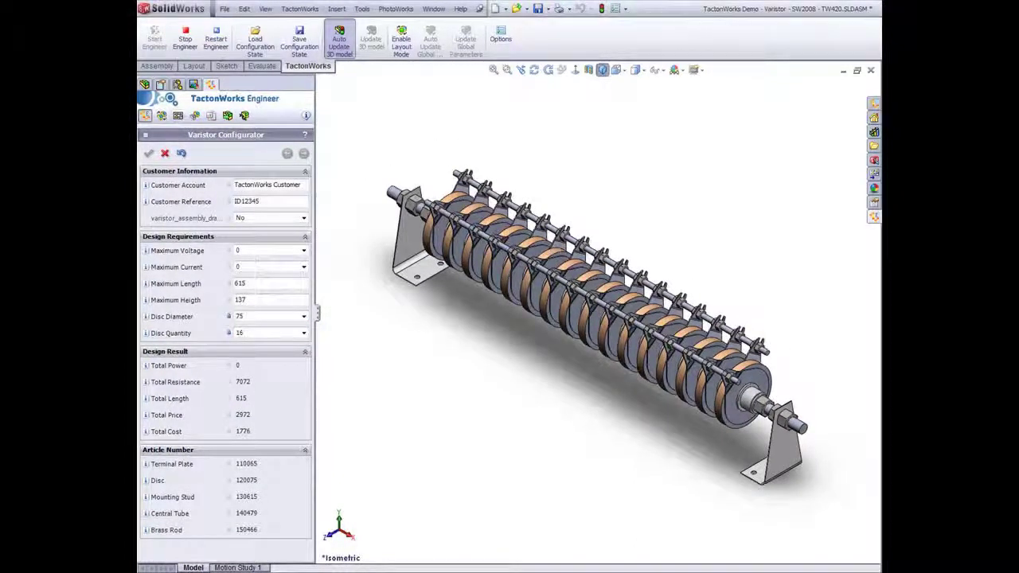
pyautogui.click(178, 115)
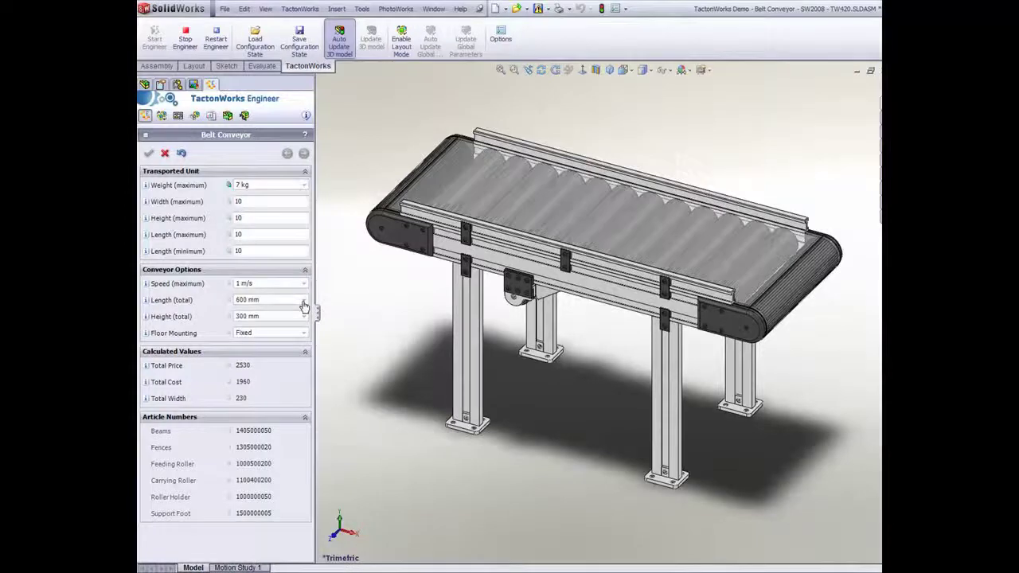
# Set Length (total) to 2000 mm and Height (total) to 600 mm in Conveyor Options
pyautogui.click(303, 302)
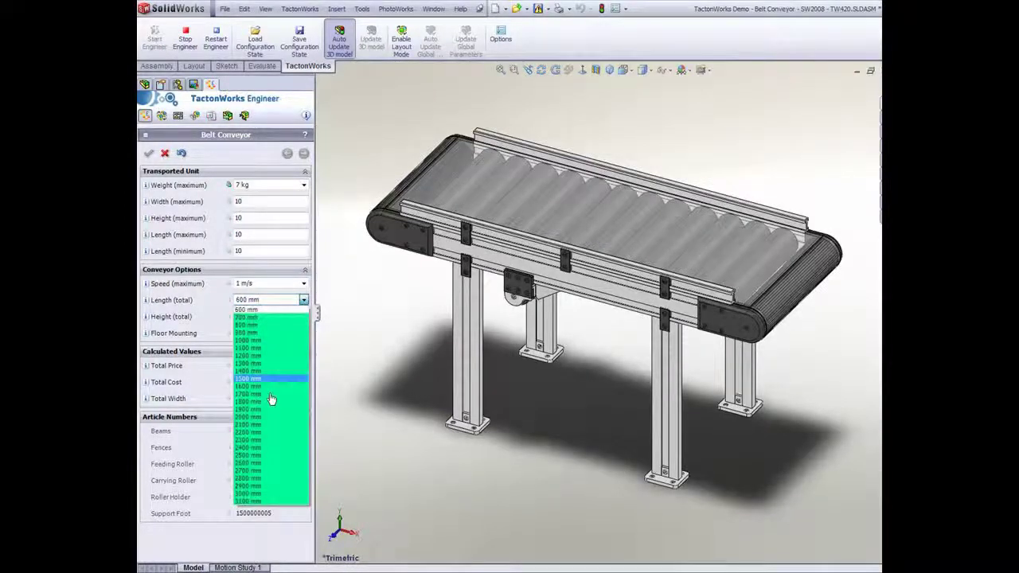
pyautogui.click(265, 417)
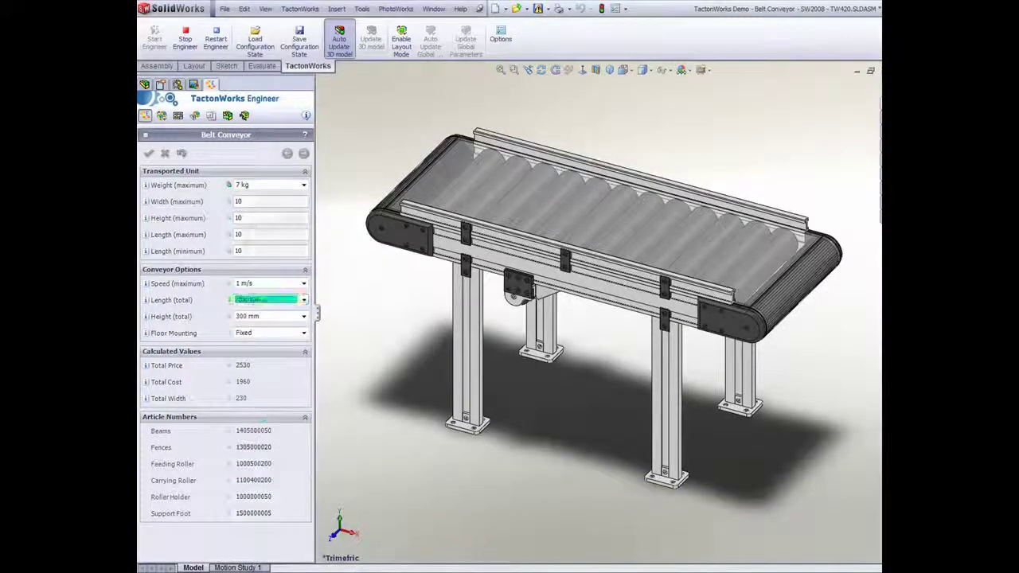
pyautogui.click(303, 316)
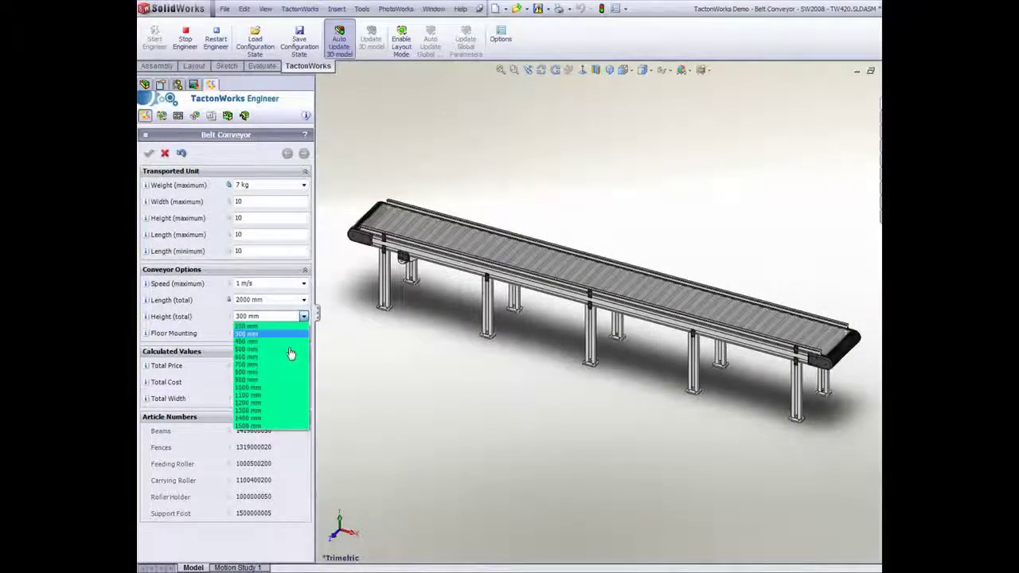
pyautogui.click(289, 357)
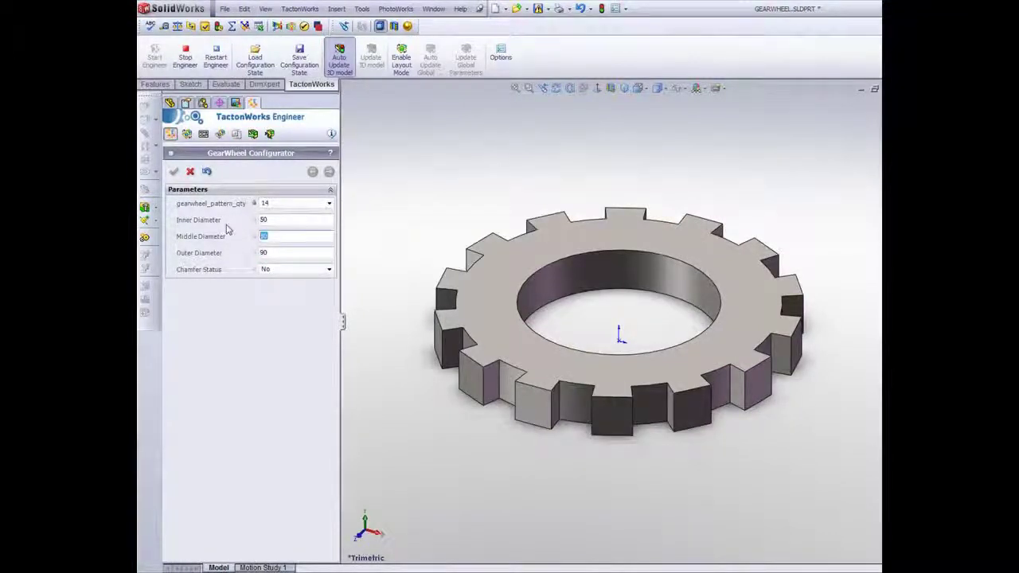
# Give the gearwheel middle diameter 100, turn Chamfer Status to Yes with chamfer diameter 10
pyautogui.write('100')
pyautogui.press('Tab')
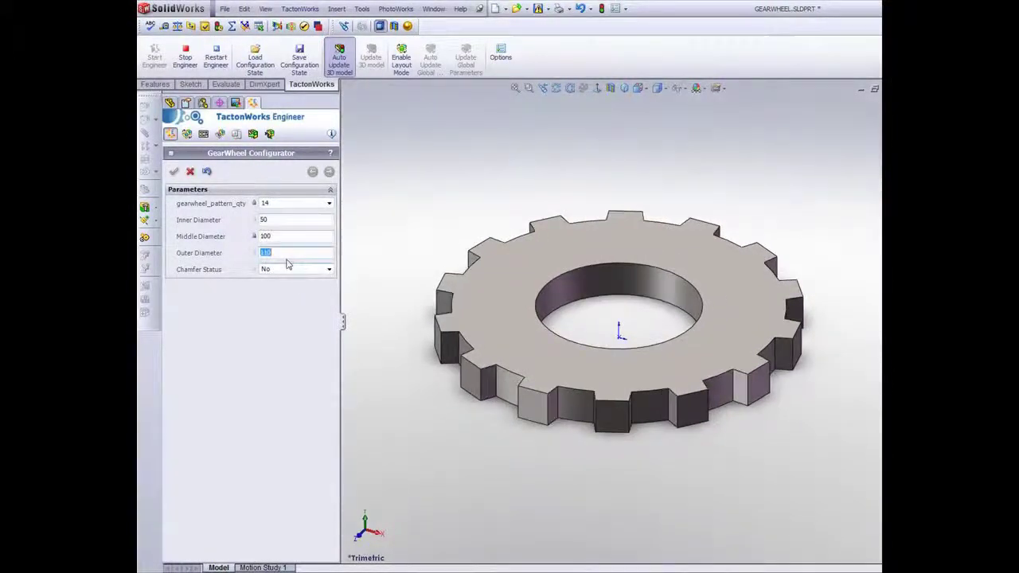
pyautogui.click(287, 269)
pyautogui.click(280, 288)
pyautogui.write('10')
pyautogui.press('Tab')
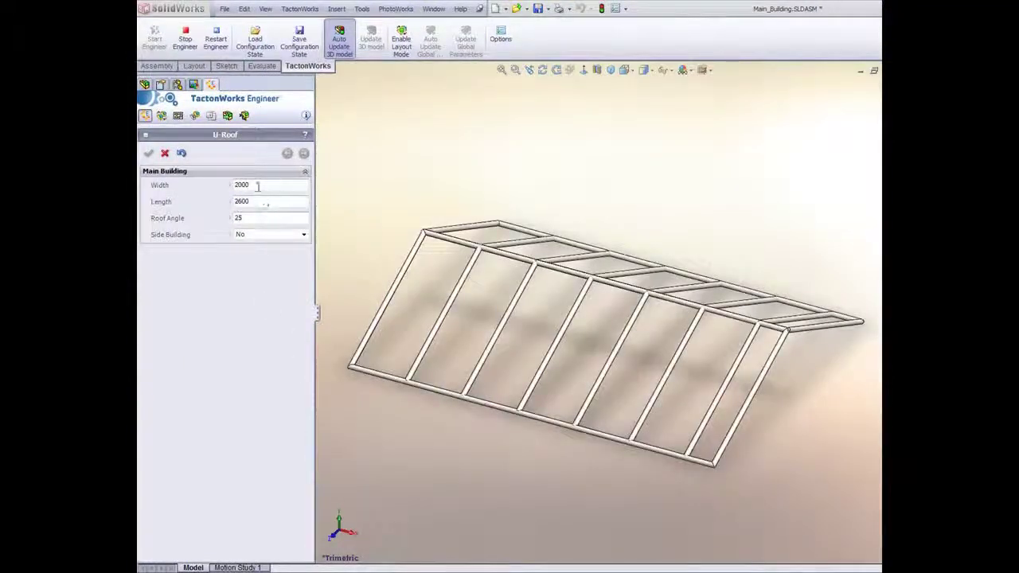
# Make the main building 3000 wide and 3400 long
pyautogui.doubleClick(257, 187)
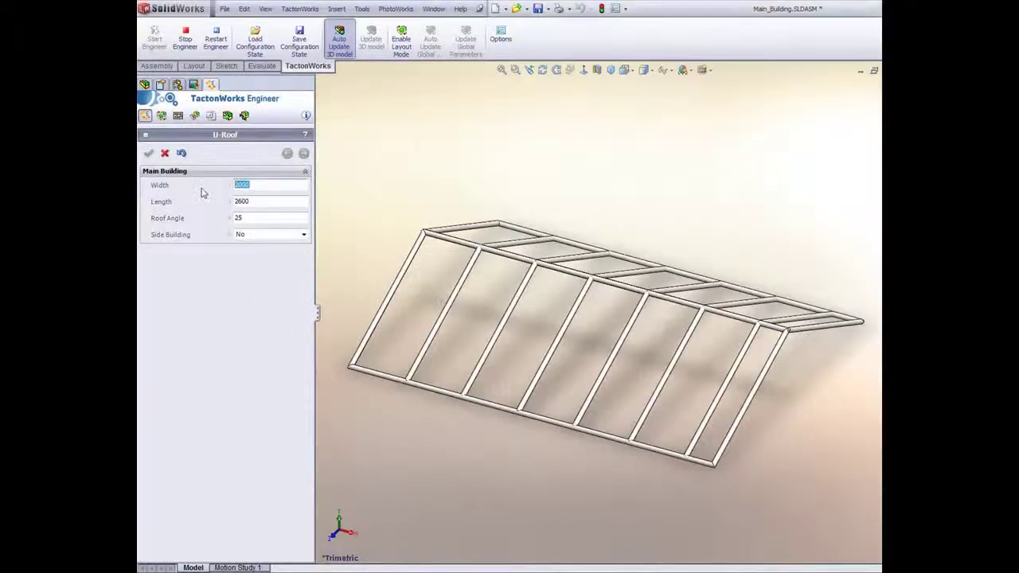
pyautogui.write('3000')
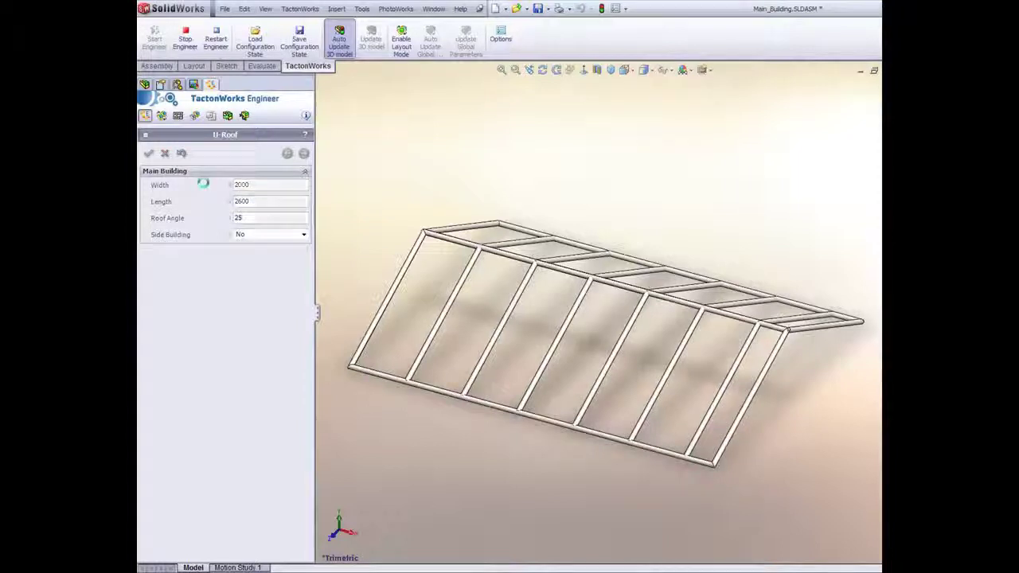
pyautogui.doubleClick(246, 201)
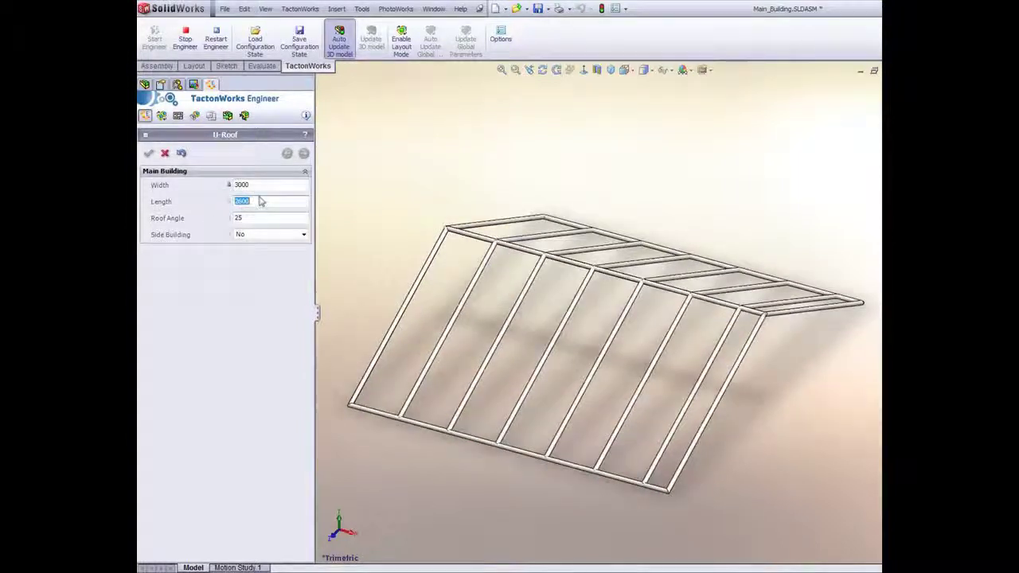
pyautogui.write('3400')
pyautogui.press('Return')
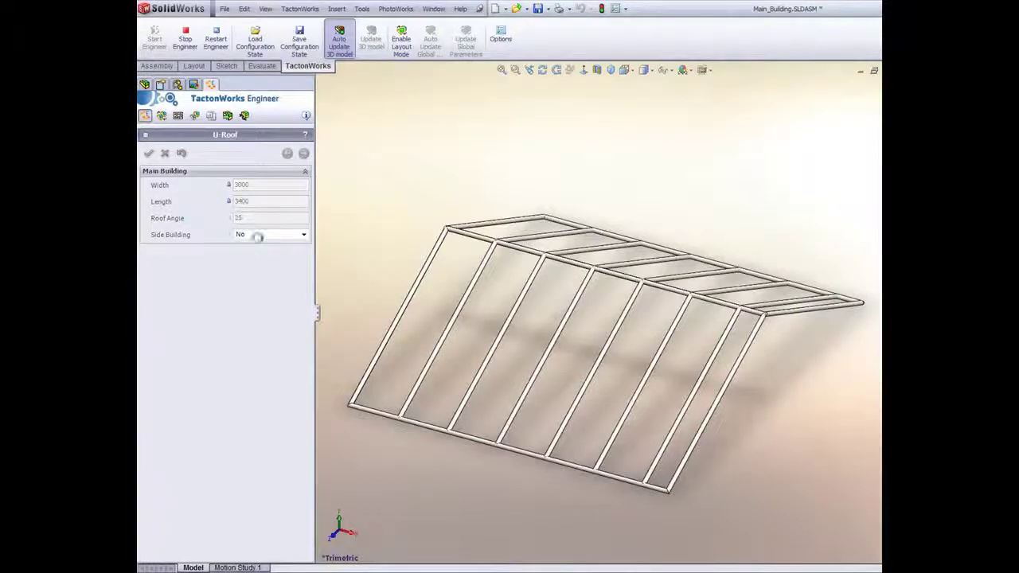
# Set Side Building to Yes and select the side building length field
pyautogui.click(266, 237)
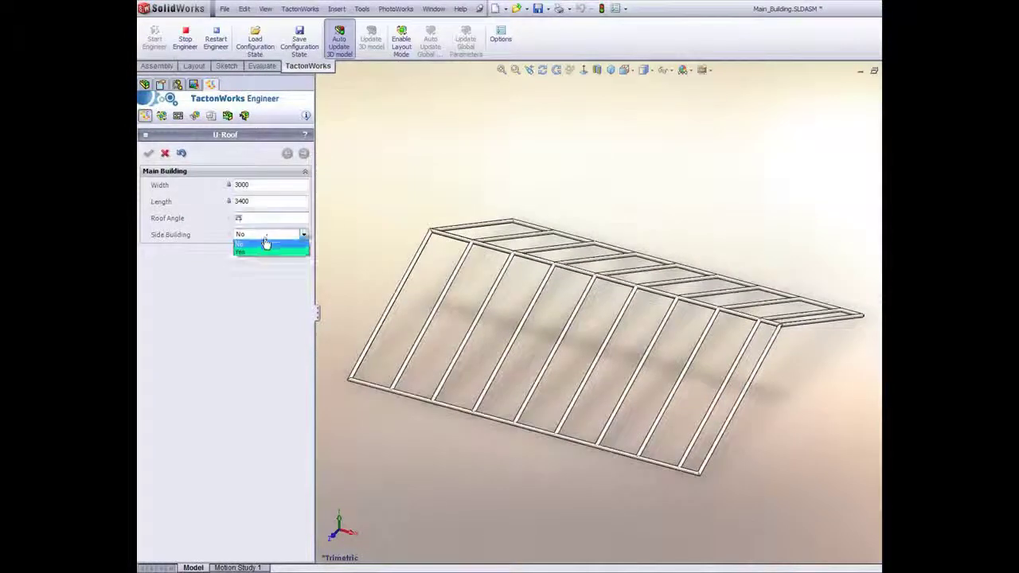
pyautogui.click(264, 252)
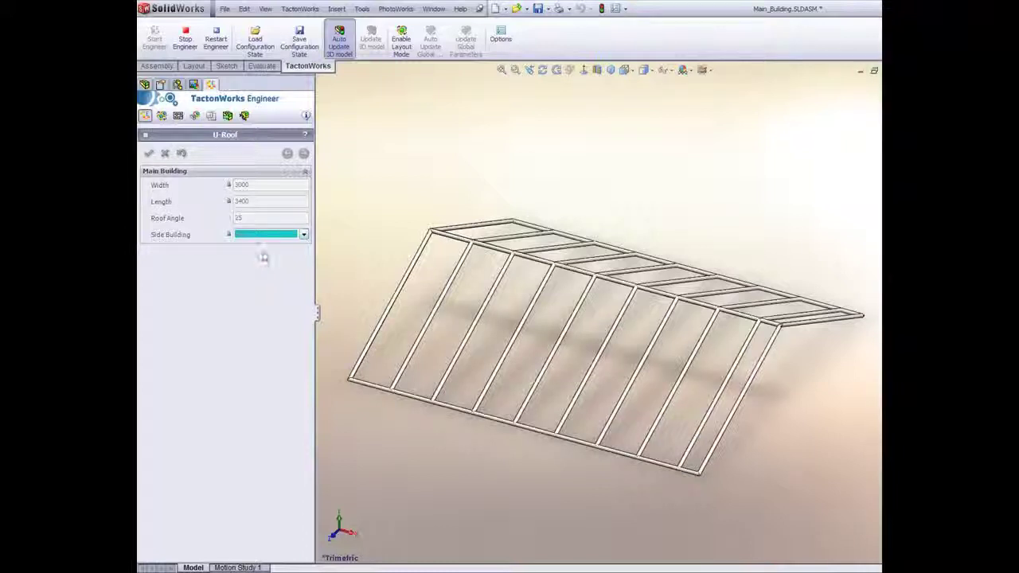
pyautogui.doubleClick(256, 267)
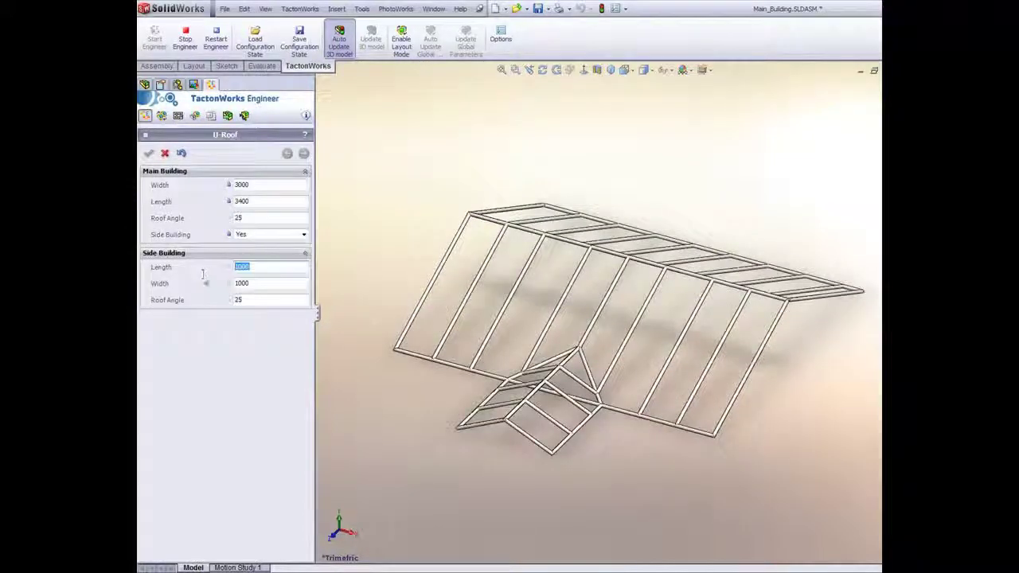